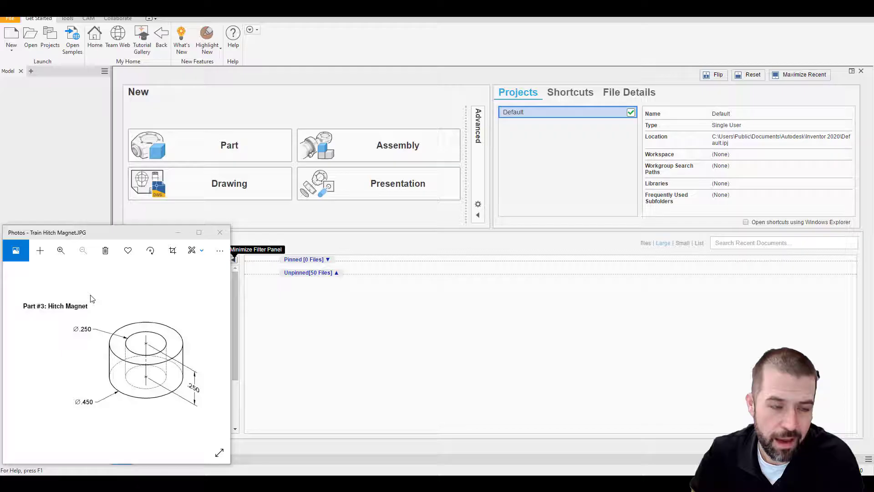
# Create a new inch part from Part (in).ipt and start a 2D sketch on the front plane
pyautogui.click(11, 38)
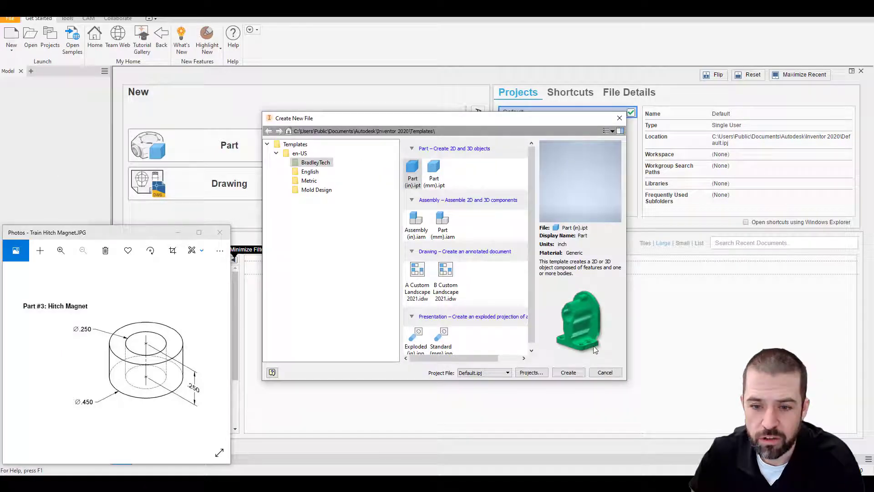
pyautogui.click(574, 373)
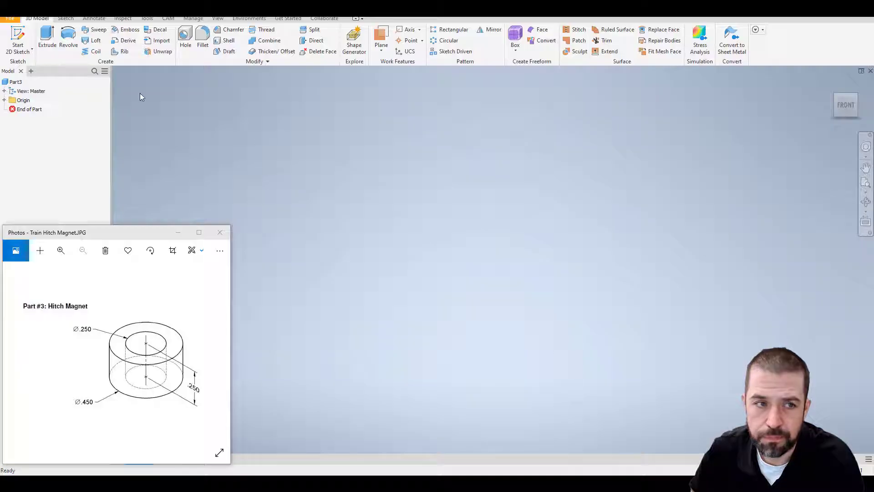
pyautogui.click(15, 34)
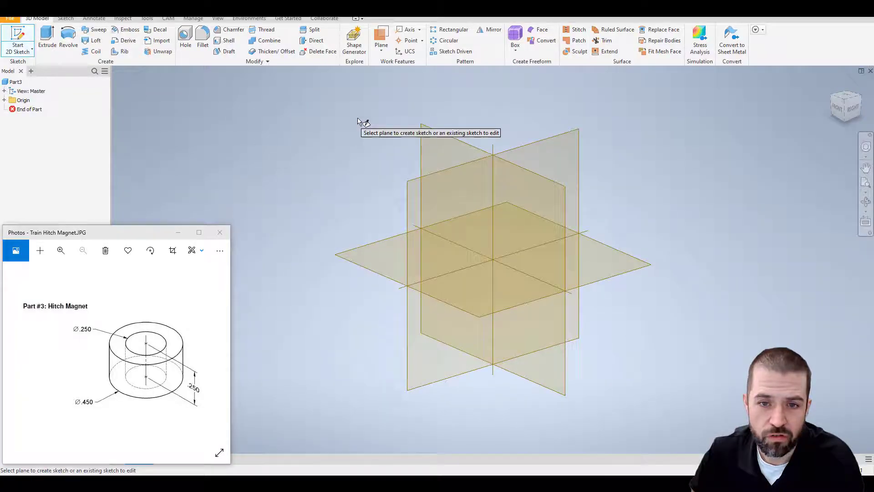
pyautogui.click(438, 139)
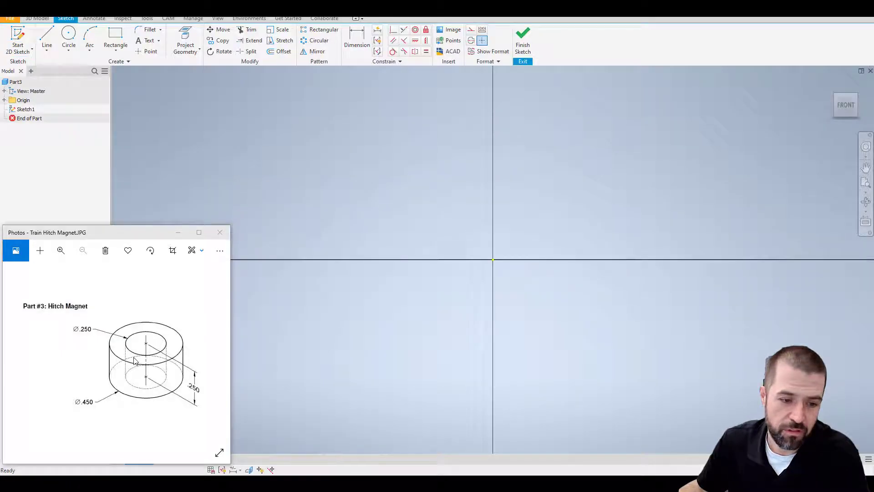
# Draw concentric 0.250 and 0.450 diameter circles at the origin and finish the sketch
pyautogui.click(68, 37)
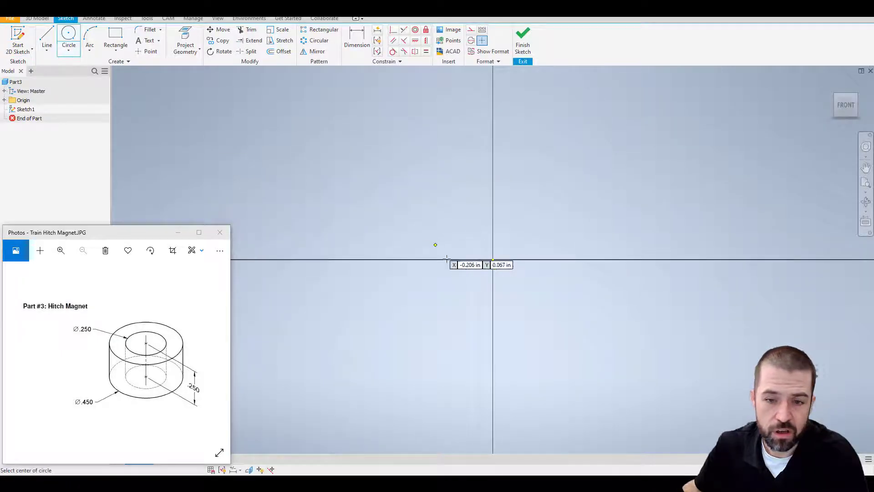
pyautogui.click(492, 260)
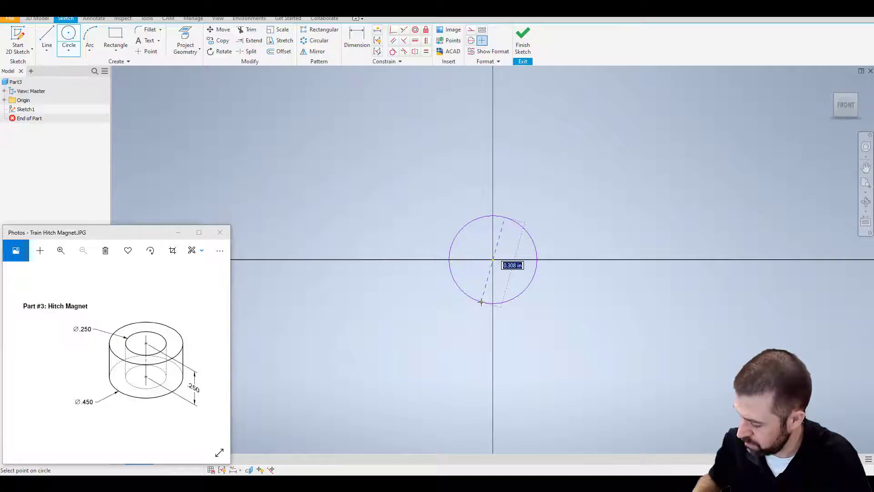
pyautogui.write('.25')
pyautogui.press('Return')
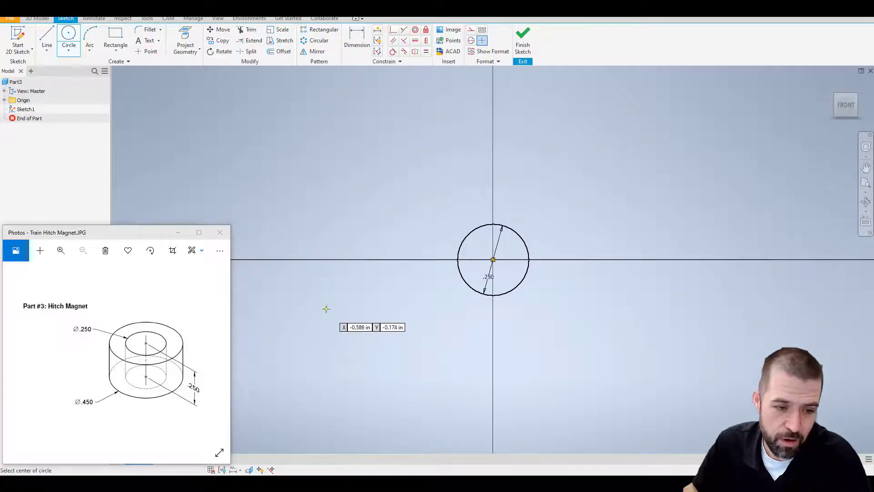
pyautogui.click(493, 259)
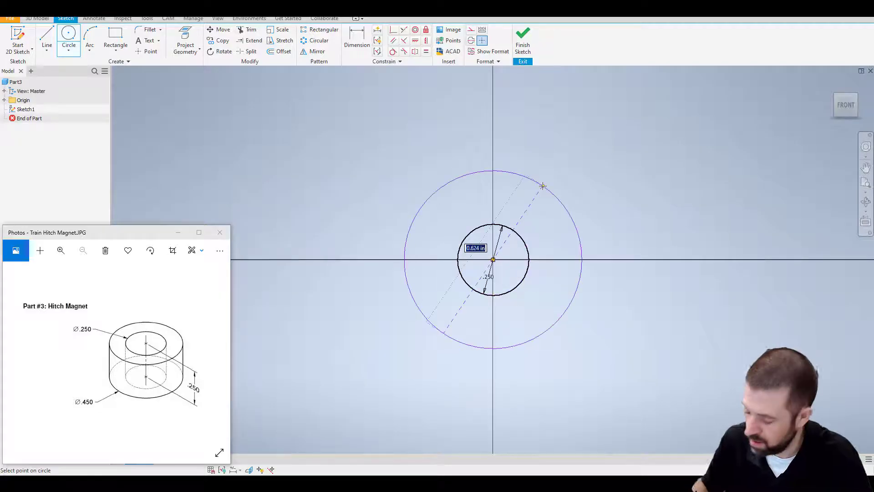
pyautogui.write('.45')
pyautogui.press('Return')
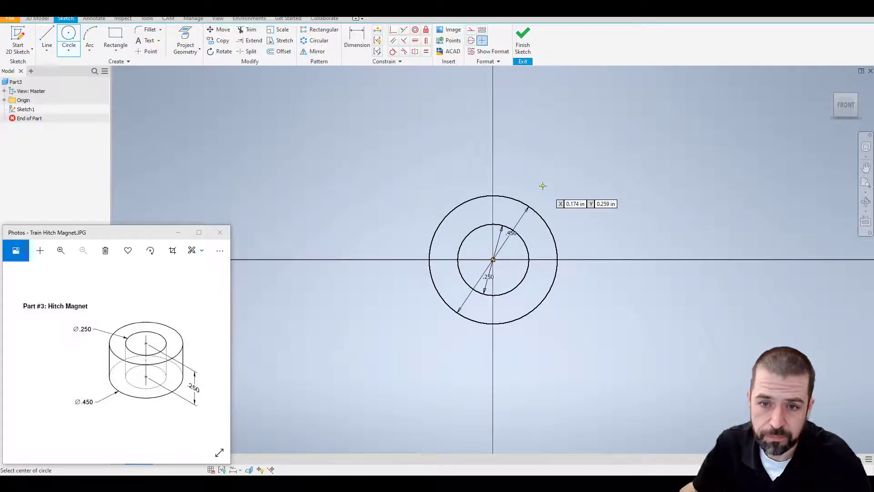
pyautogui.click(522, 38)
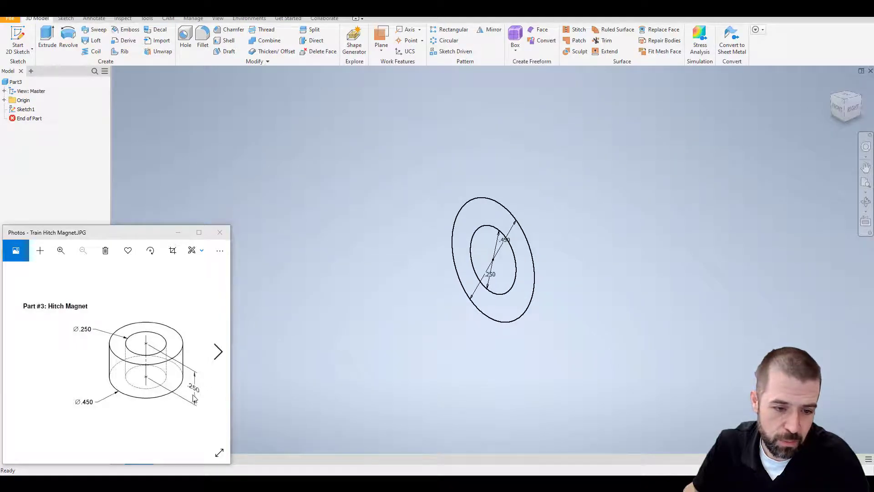
# Extrude the ring between the circles 0.25 in into Extrusion1 and orbit to inspect it
pyautogui.click(48, 38)
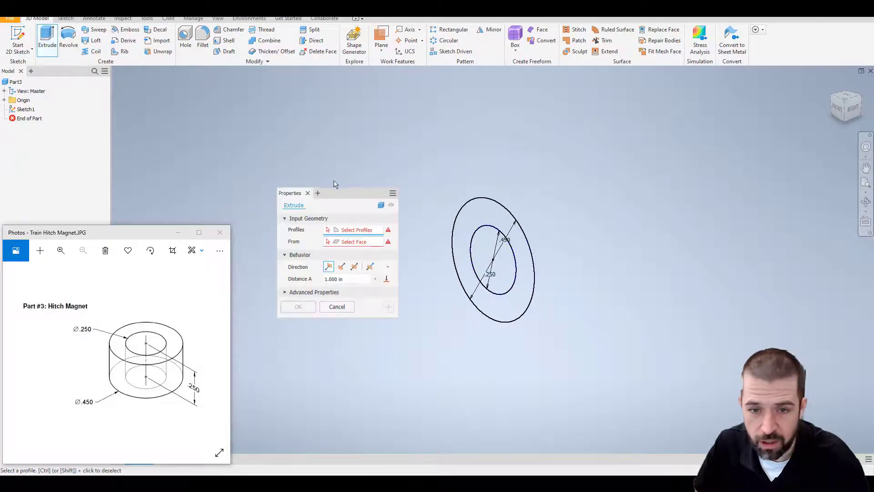
pyautogui.click(472, 221)
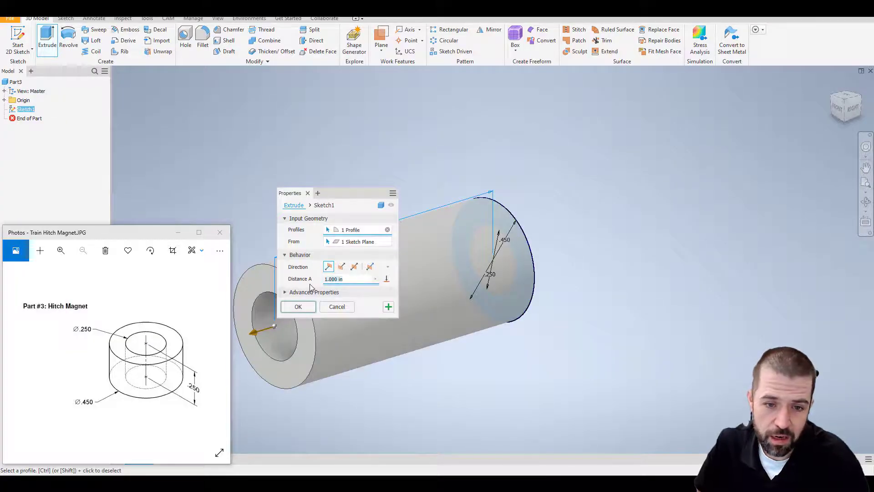
pyautogui.write('.25')
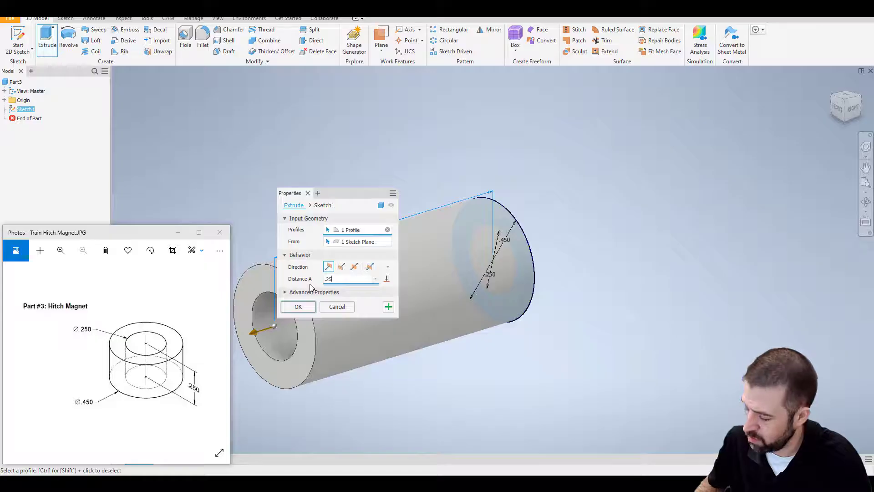
pyautogui.click(290, 309)
pyautogui.keyDown('shift'); pyautogui.moveTo(429, 263); pyautogui.dragTo(407, 260, button='middle'); pyautogui.keyUp('shift')
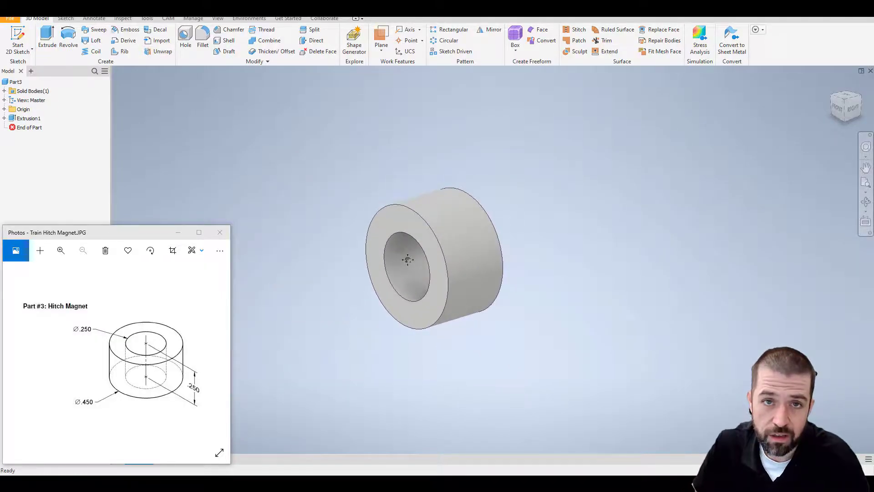